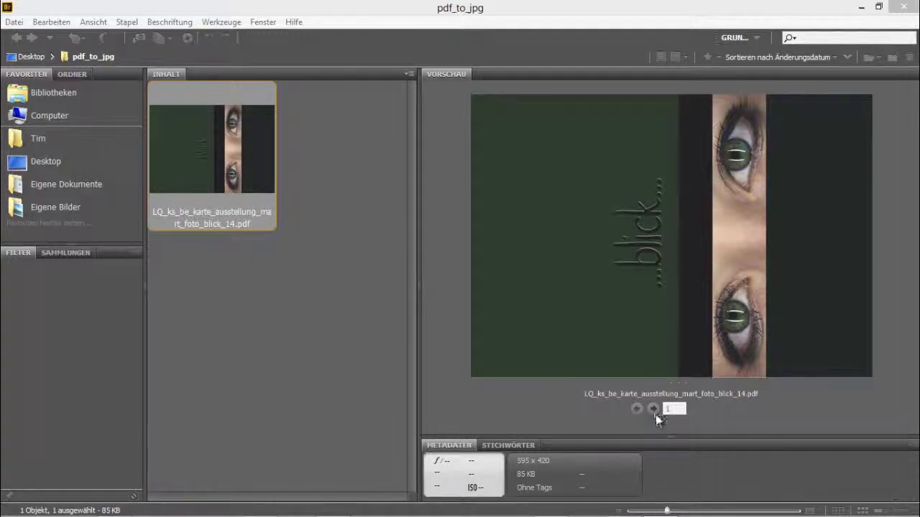
Preview both postcard PDF pages in Bridge's Vorschau panel, then open the PDF with Photoshop CC.
left_click(653, 408)
left_click(637, 408)
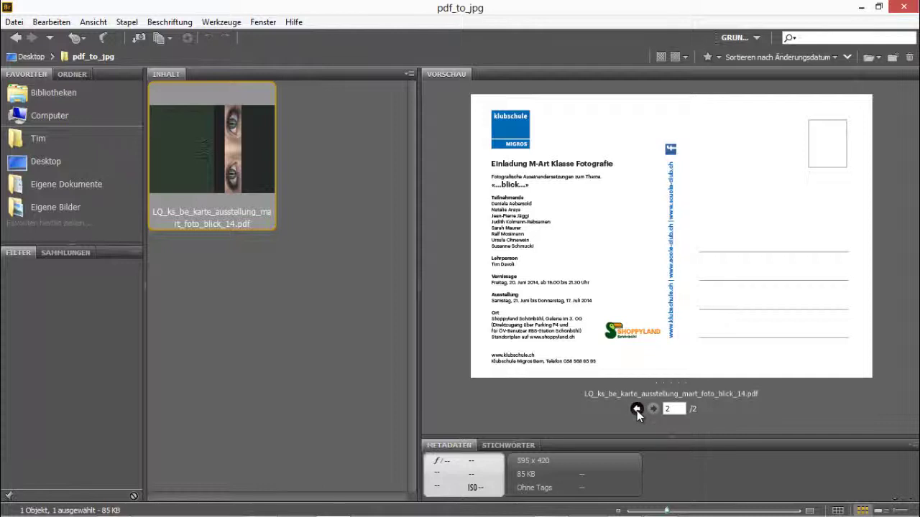
left_click(637, 409)
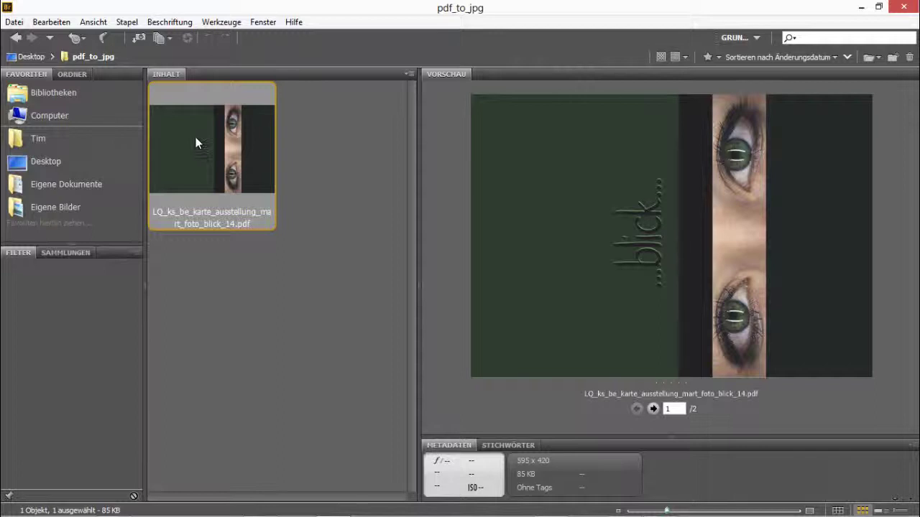
right_click(229, 158)
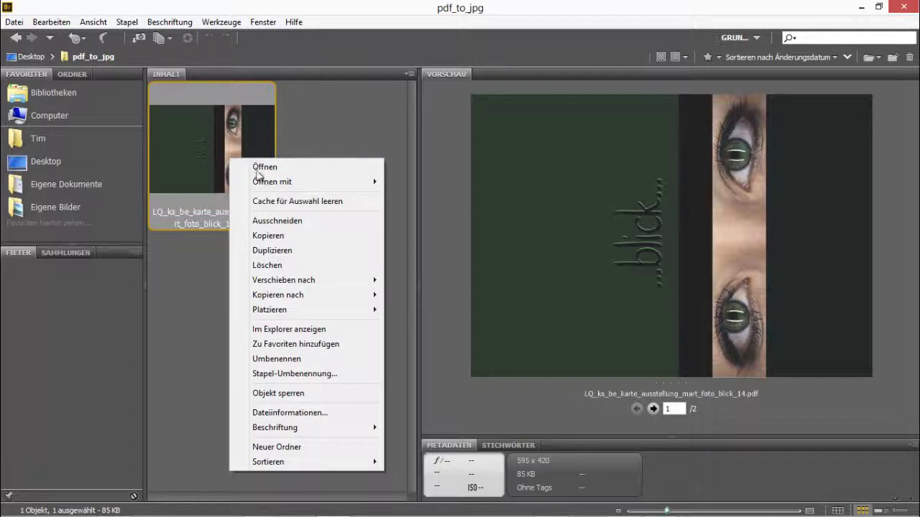
mouse_move(271, 182)
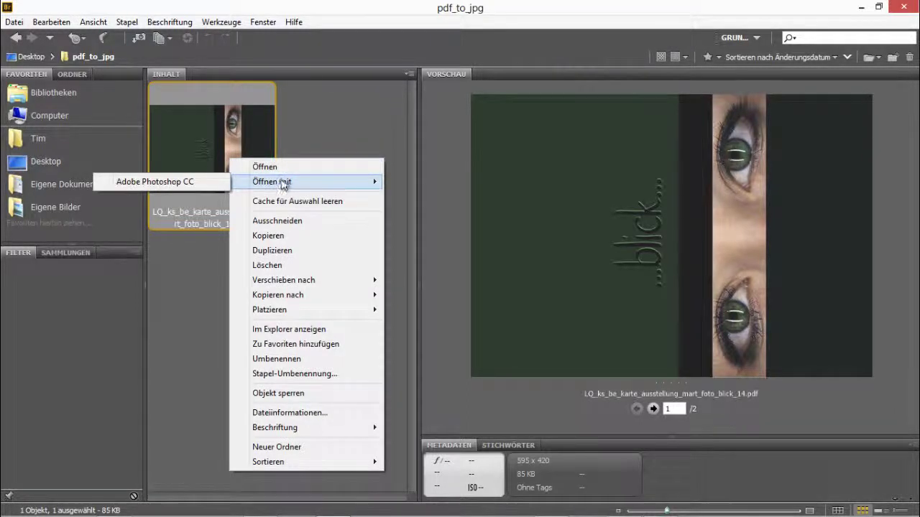
left_click(215, 182)
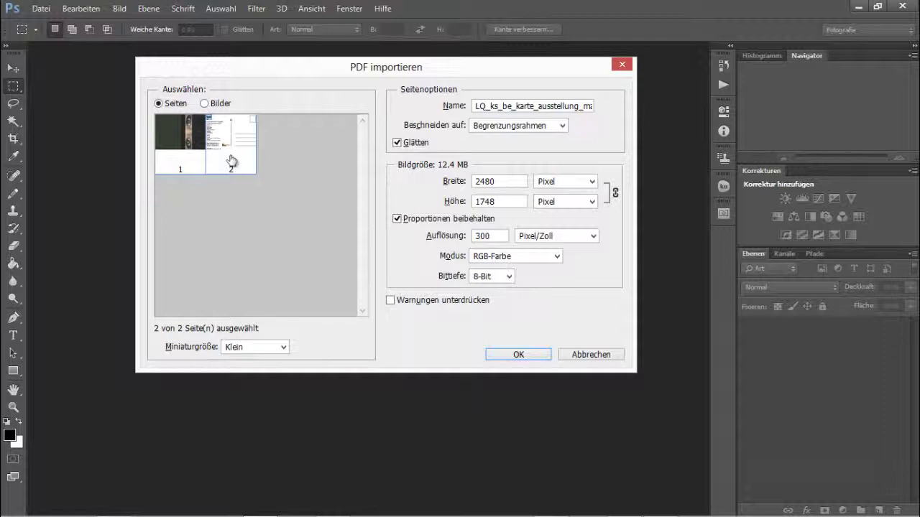
Select both page thumbnails (2 von 2 Seiten) in the PDF importieren dialog.
left_click_drag(232, 161, 171, 311)
Import both PDF pages as documents and look at the postcard back tab.
left_click(524, 352)
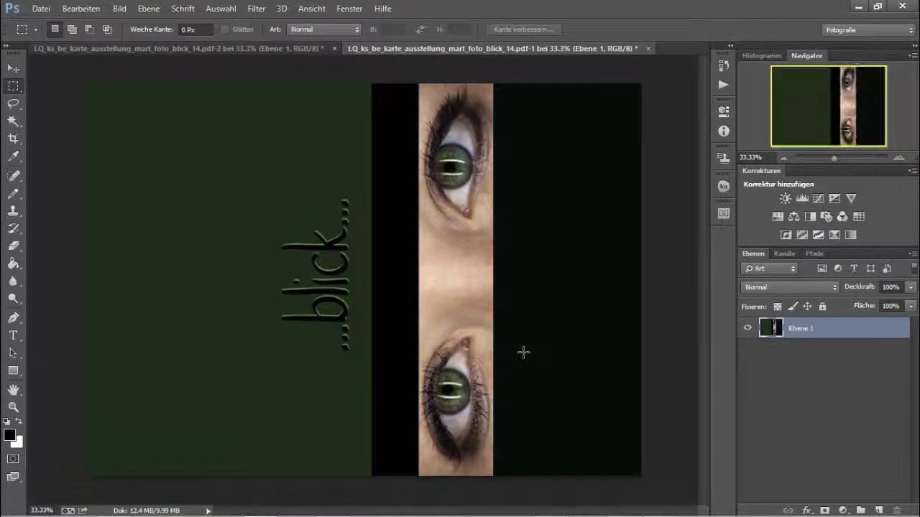
left_click(261, 49)
left_click(394, 49)
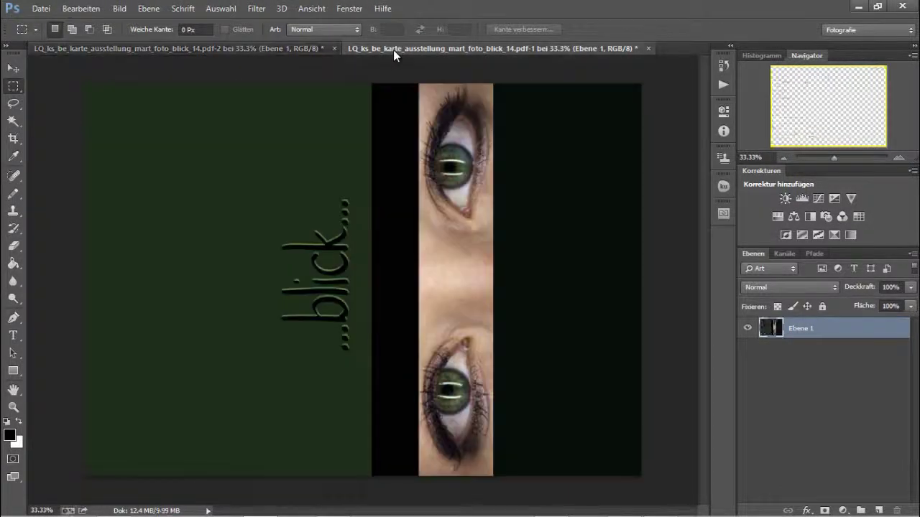
left_click(276, 48)
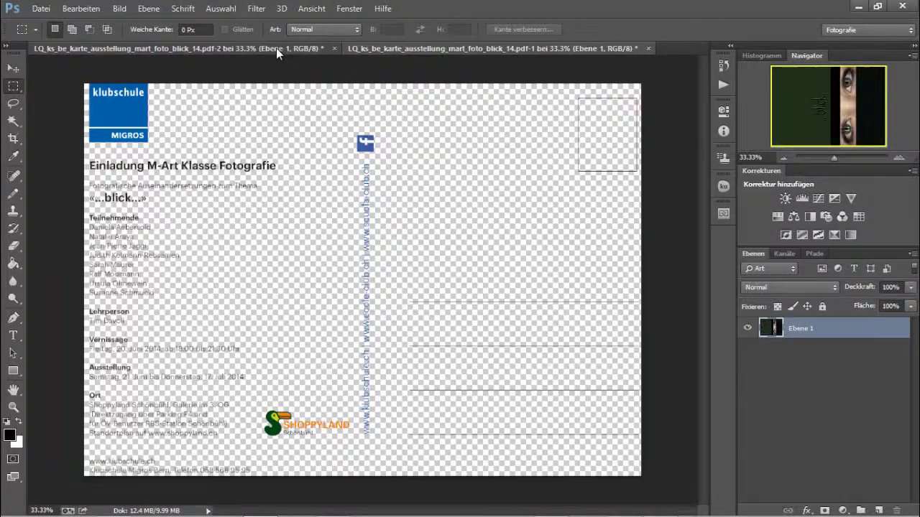
Return to the '...blick...' cover and rotate it 90° clockwise.
left_click(409, 48)
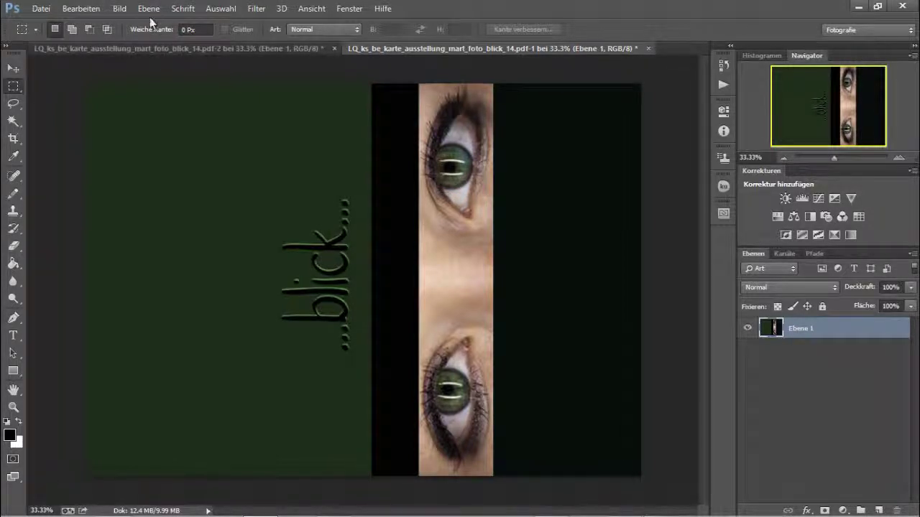
left_click(119, 9)
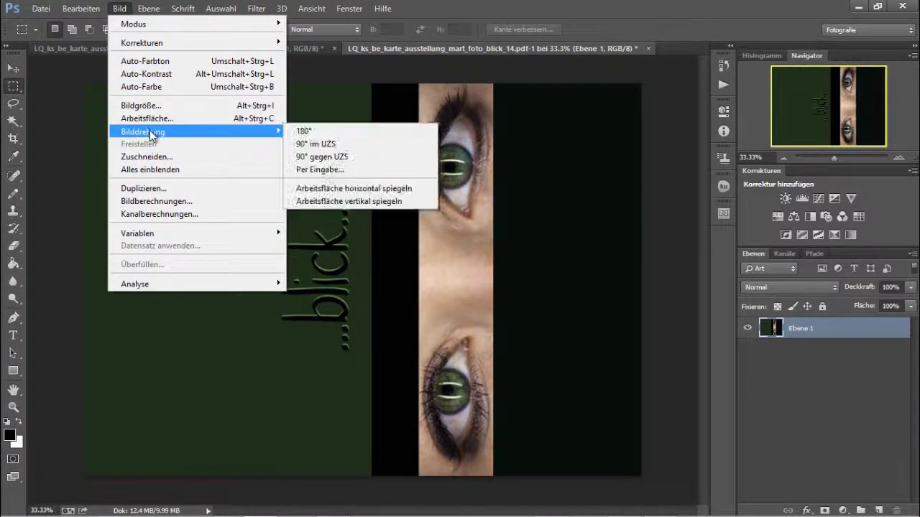
mouse_move(143, 131)
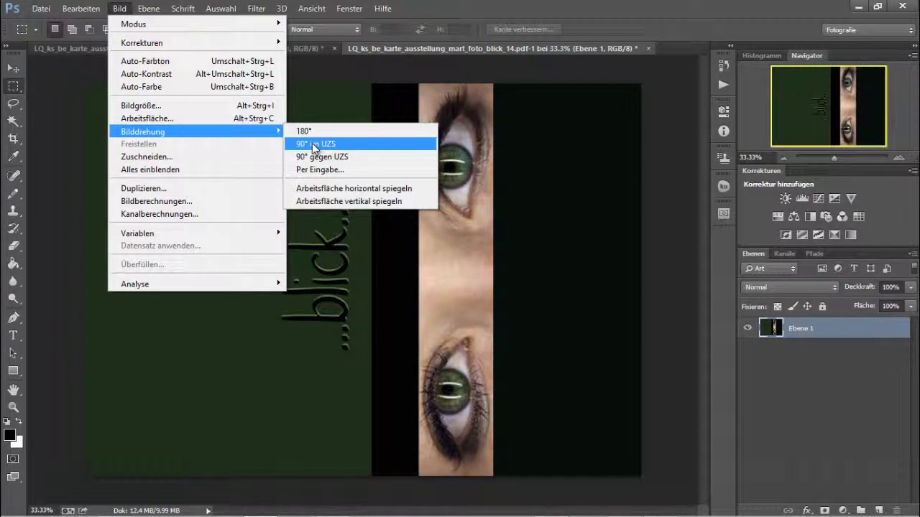
left_click(307, 144)
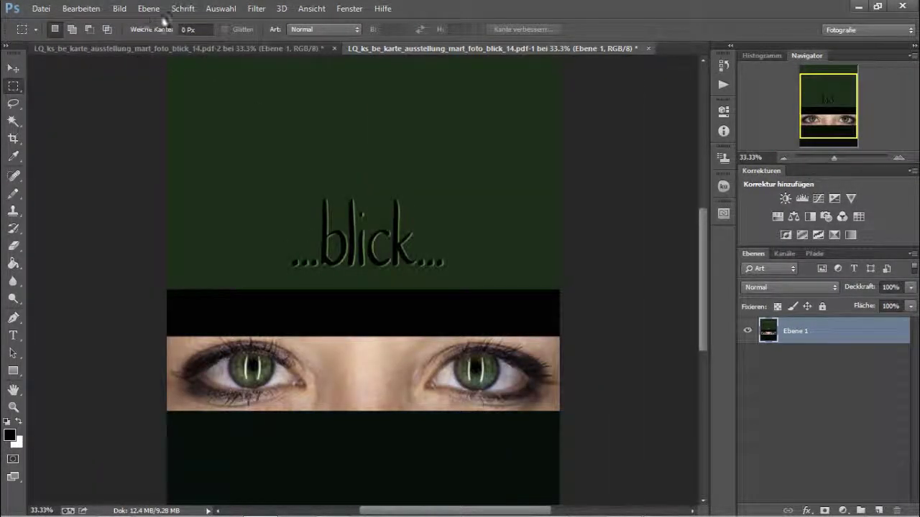
Resize the rotated cover to 564 × 800 px by setting Höhe to 800 with proportions linked.
left_click(119, 9)
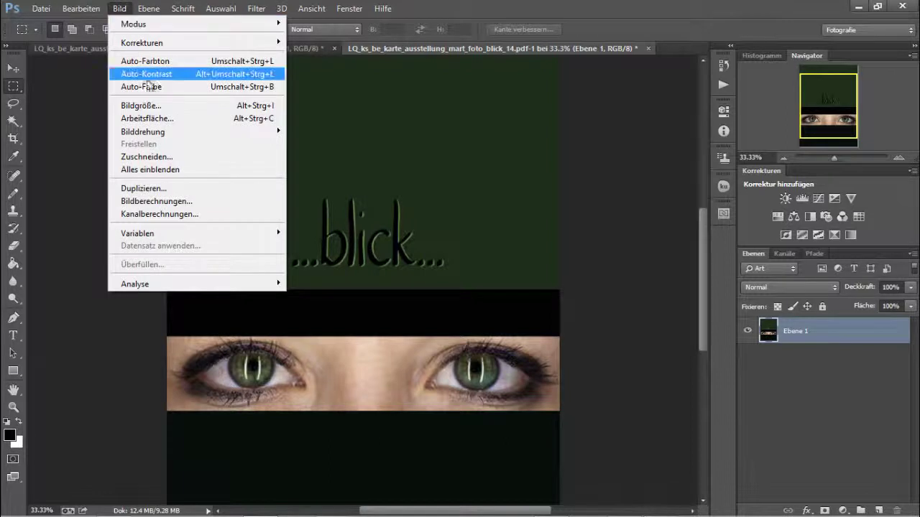
left_click(162, 108)
left_click(467, 182)
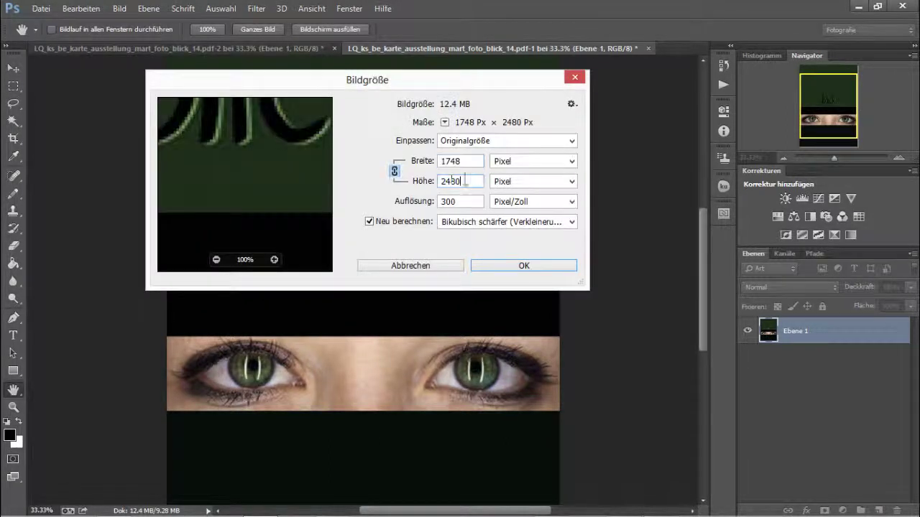
double_click(459, 181)
type("800")
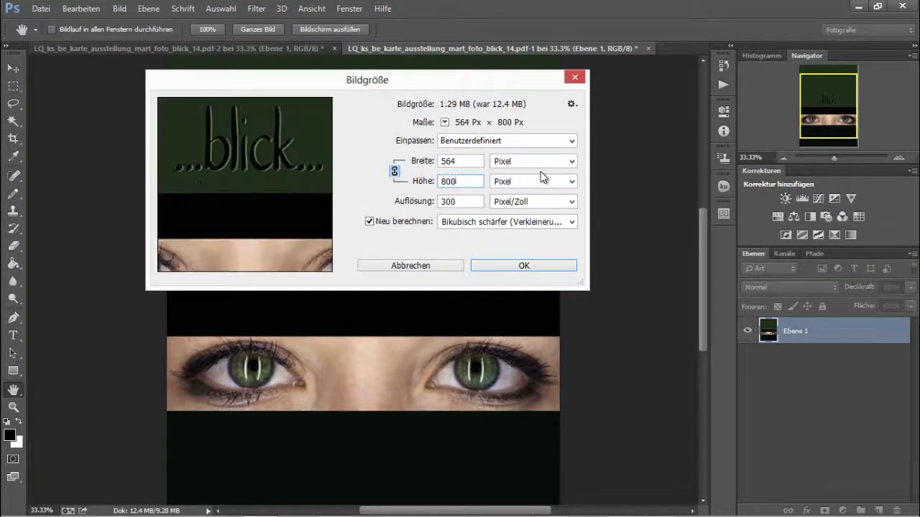
left_click(516, 262)
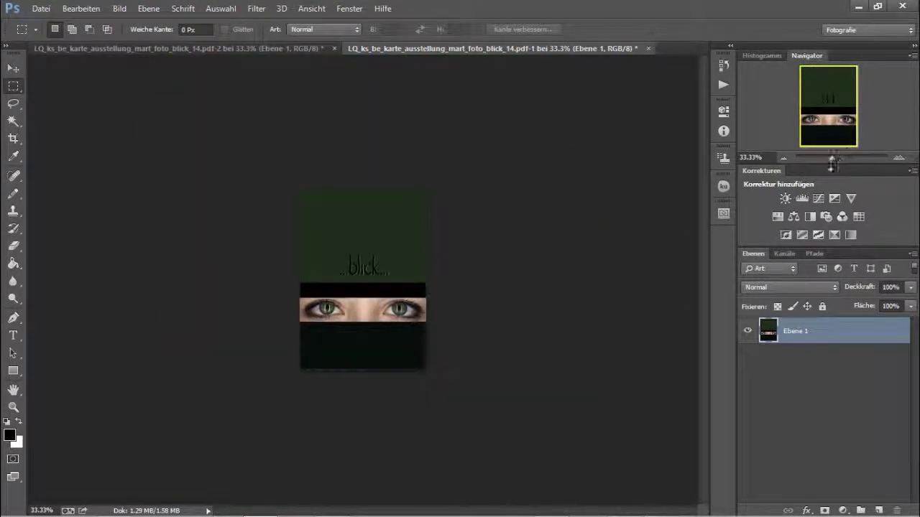
left_click_drag(832, 158, 842, 158)
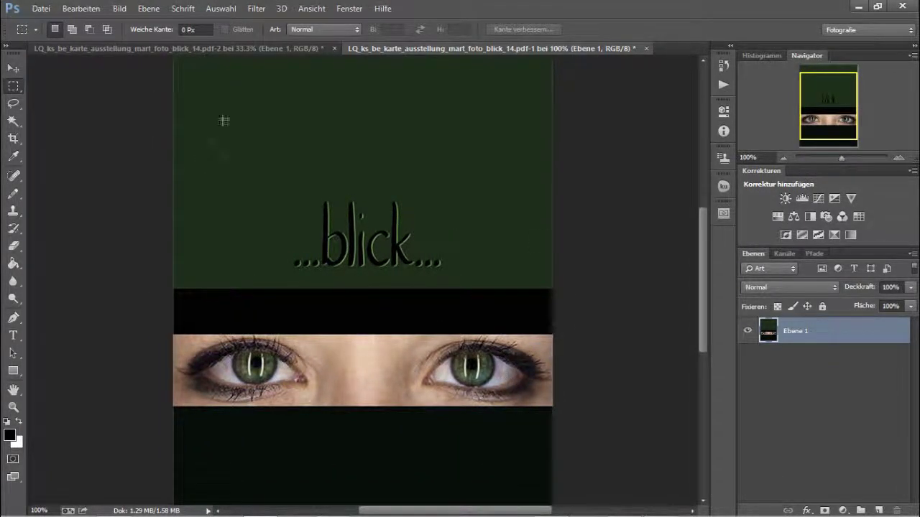
Apply Unscharf maskieren at Stärke 100%, Radius 0.3 px, threshold 0, checking the eye preview.
left_click(257, 8)
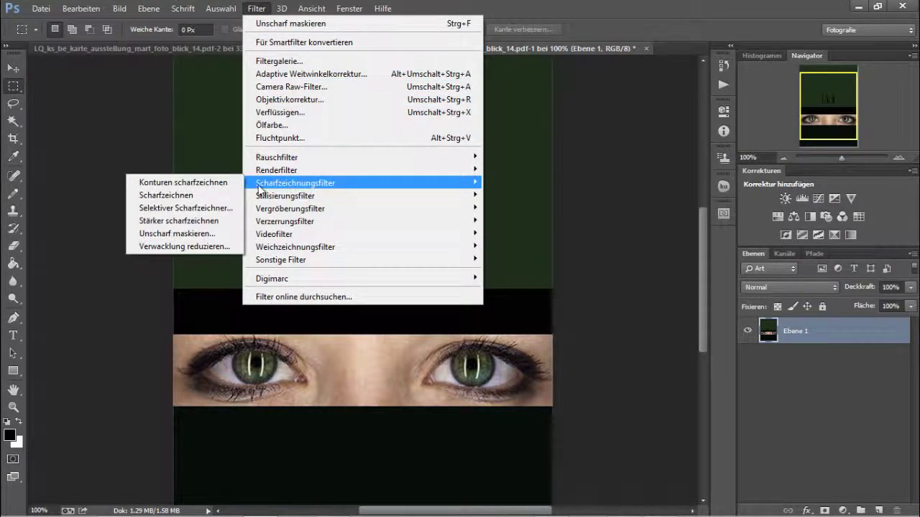
mouse_move(295, 182)
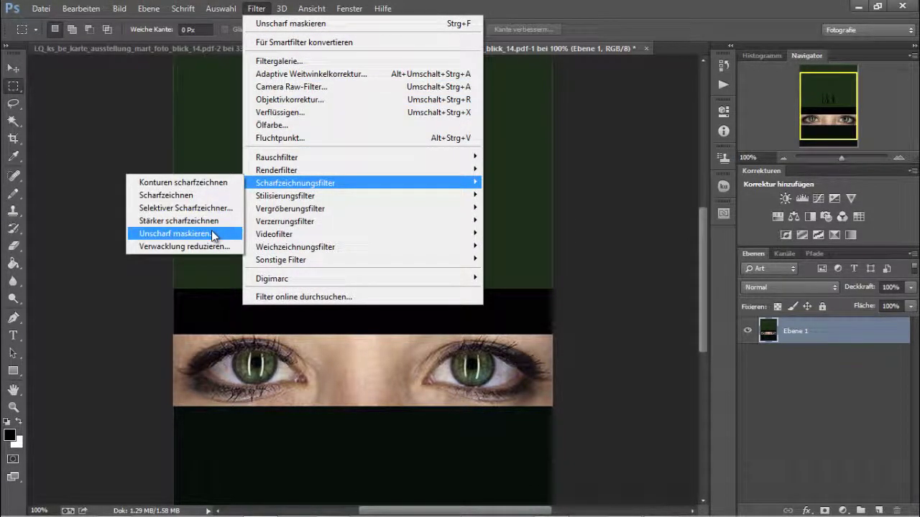
left_click(212, 233)
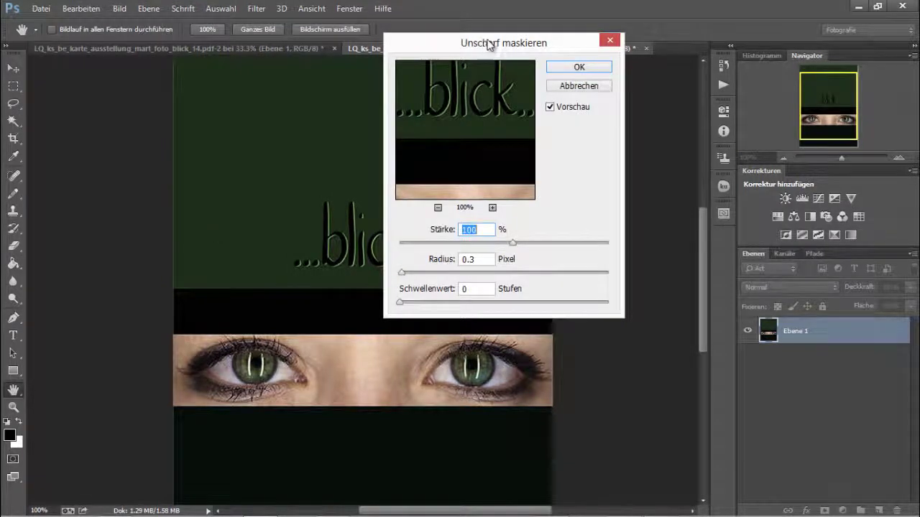
left_click_drag(488, 44, 518, 36)
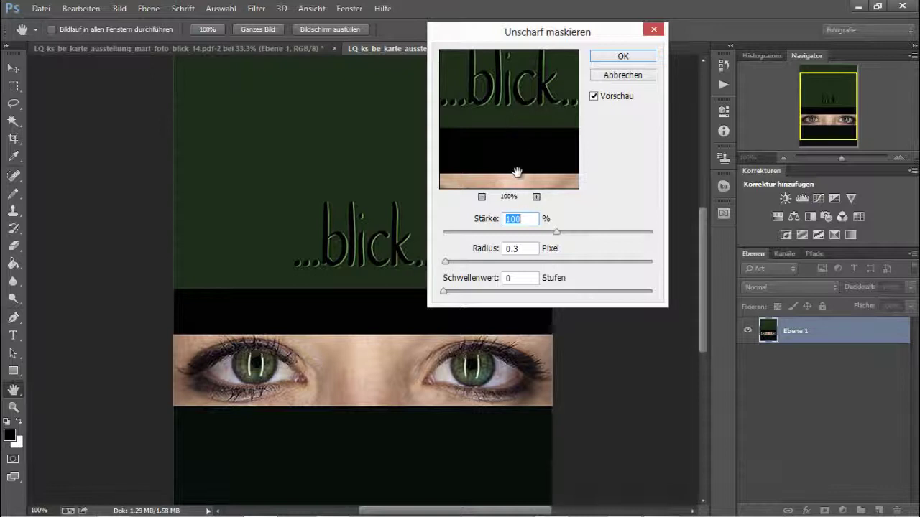
left_click_drag(516, 172, 478, 77)
left_click_drag(478, 127, 503, 139)
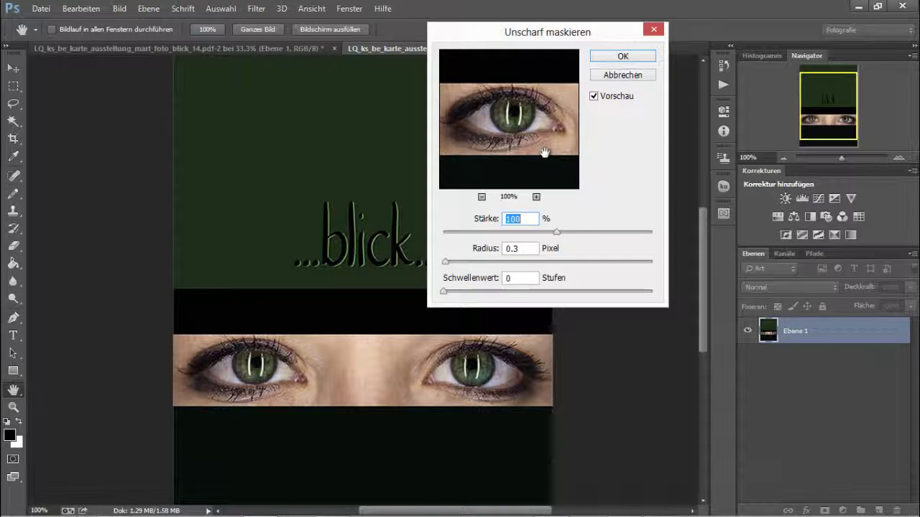
left_click(622, 58)
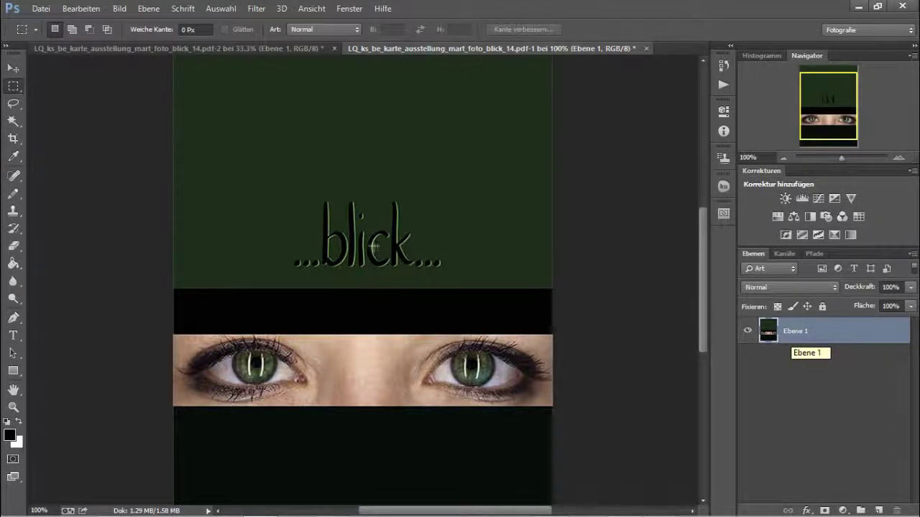
Flatten the cover to a background layer and export it via Save for Web as a quality-100 JPEG.
left_click(150, 8)
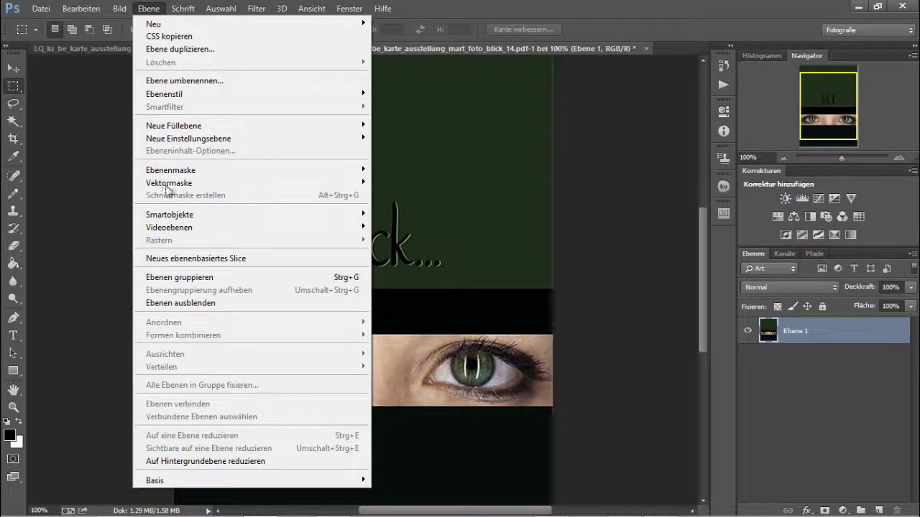
left_click(277, 461)
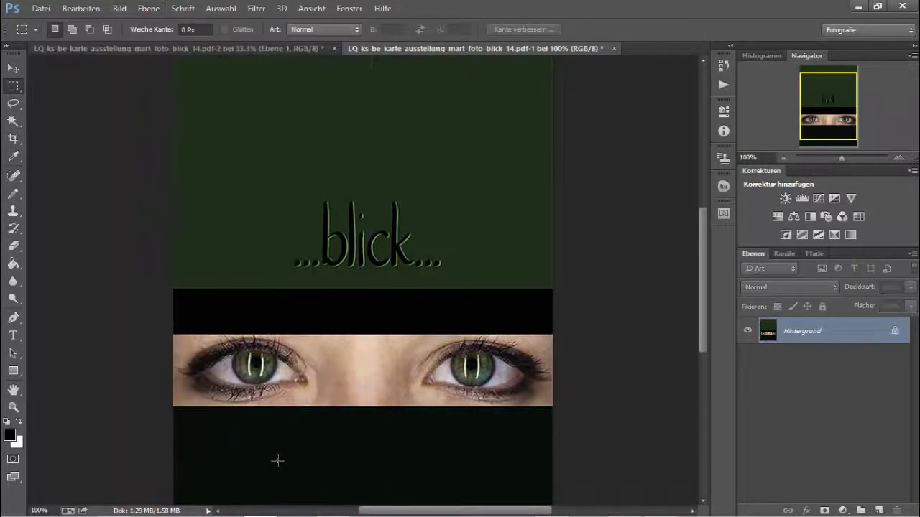
left_click(42, 9)
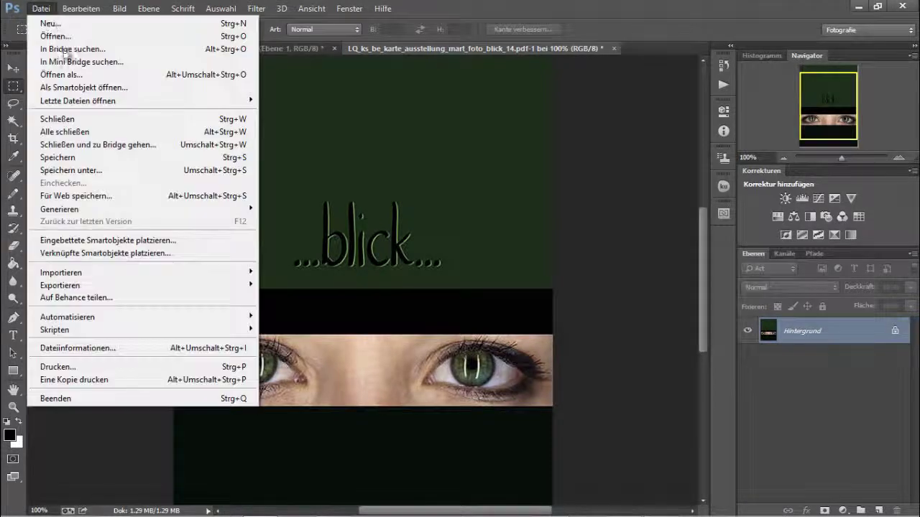
left_click(100, 196)
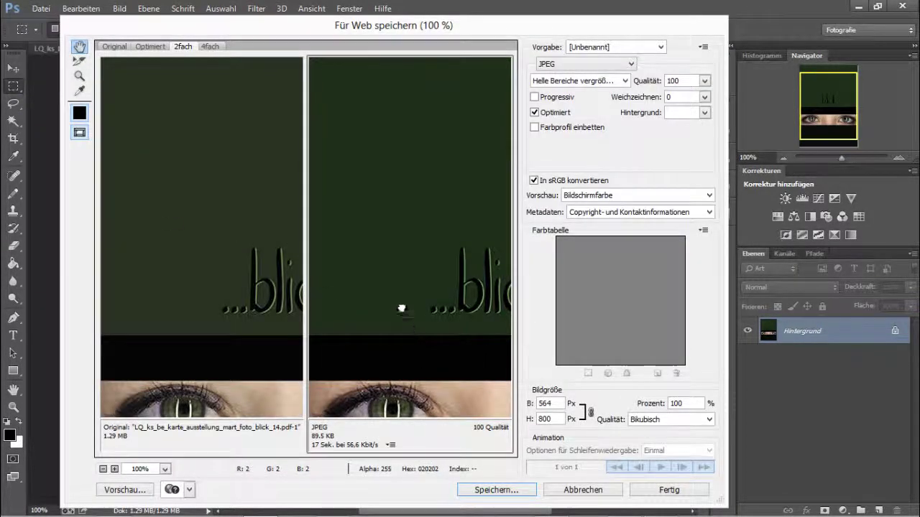
scroll(424, 335, "down", 5)
scroll(431, 302, "down", 1)
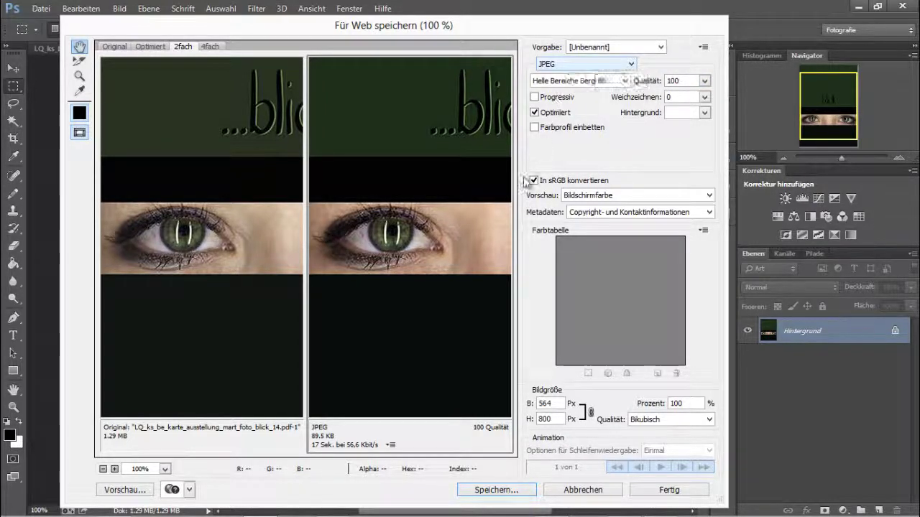
left_click(532, 491)
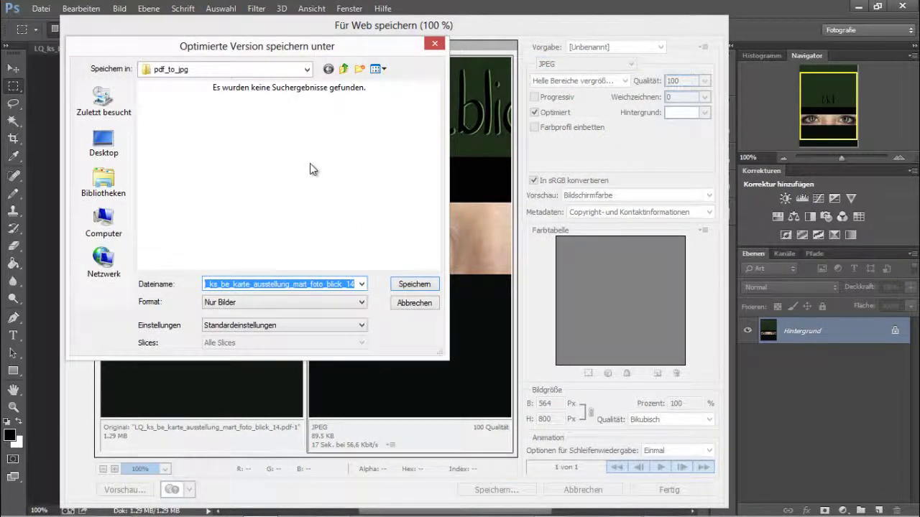
Name the export vernissage_m-art_blick.jpg and pick the pdf_to_jpg folder on the Desktop.
type("ver")
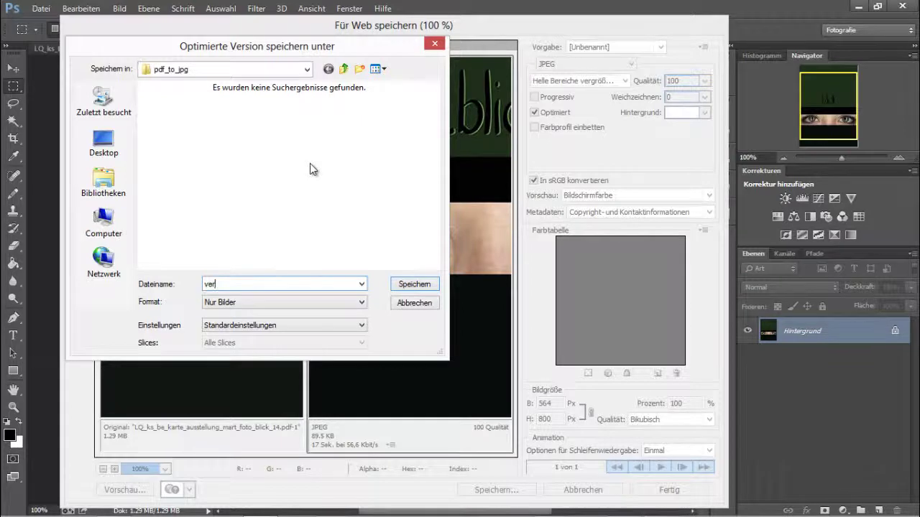
type("nissage_")
type("m-Art")
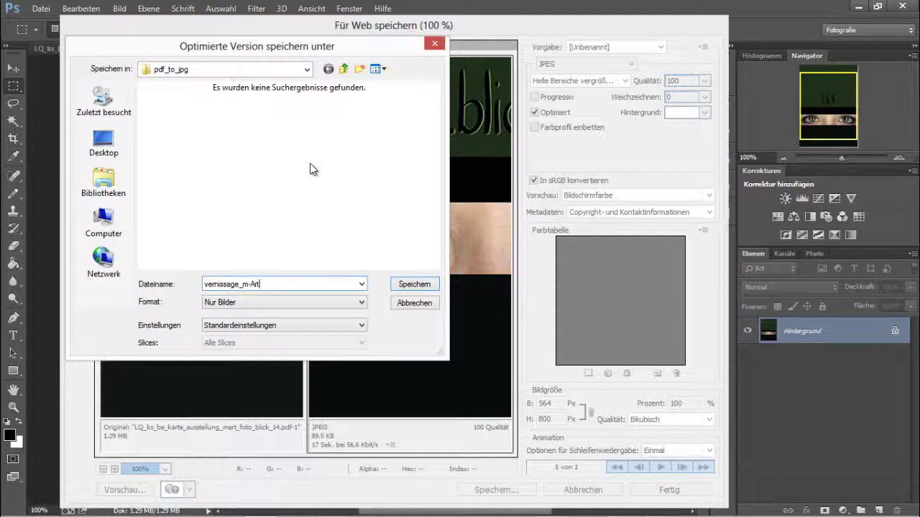
key("BackSpace")
key("BackSpace")
key("BackSpace")
type("art")
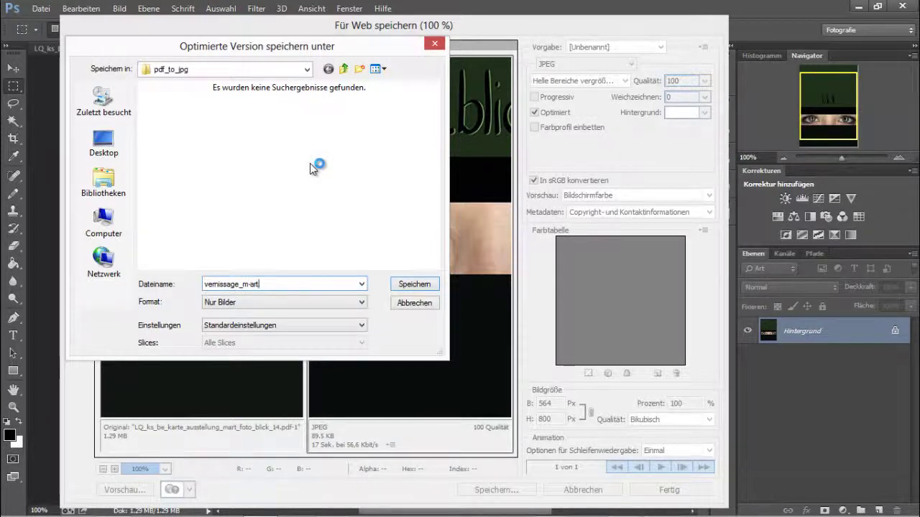
type("_")
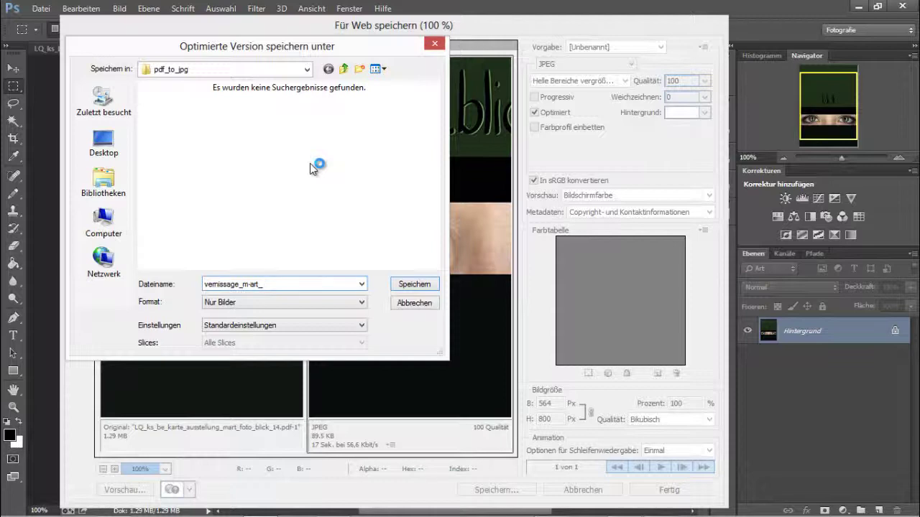
type("blick")
left_click(105, 145)
double_click(165, 147)
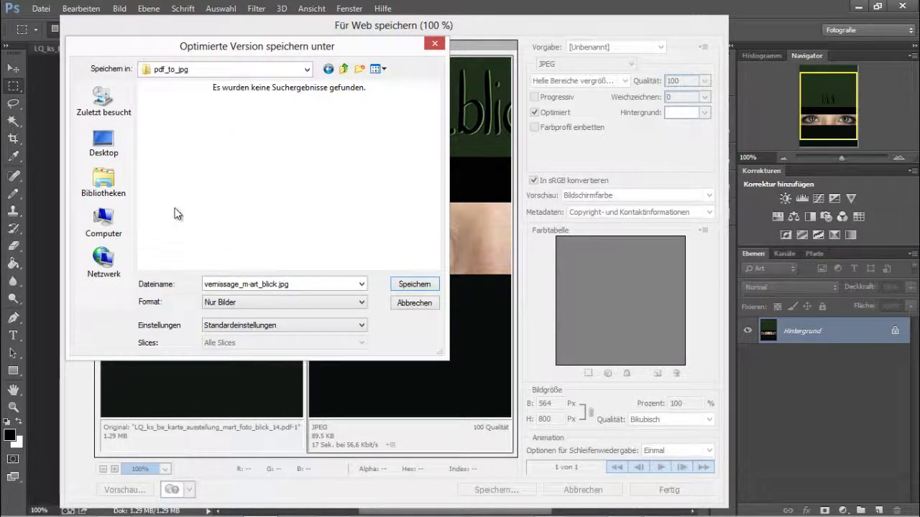
Save the cover JPEG, close the cover document without saving, and dismiss the avast notification.
left_click(416, 284)
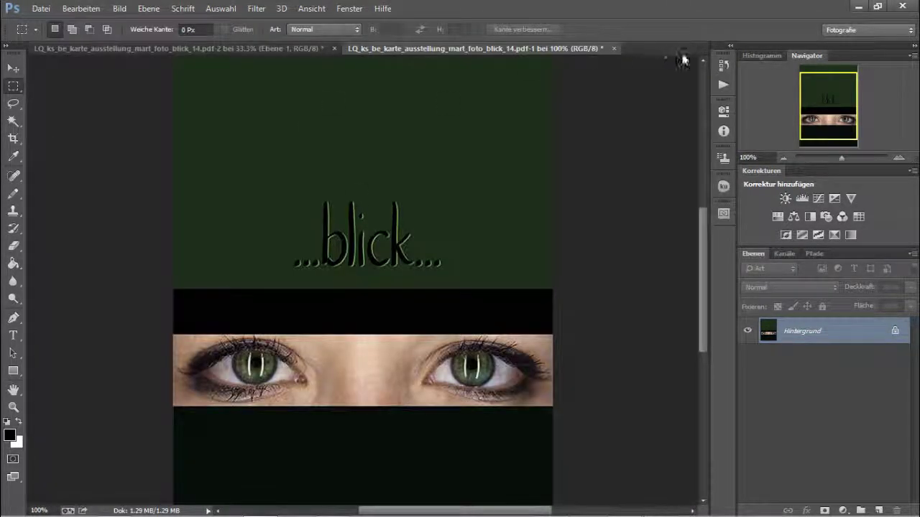
left_click(614, 48)
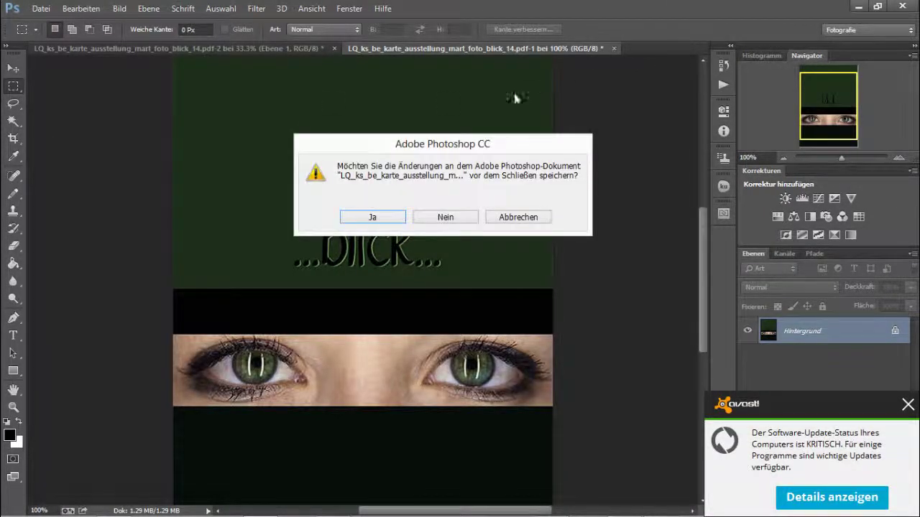
left_click(444, 219)
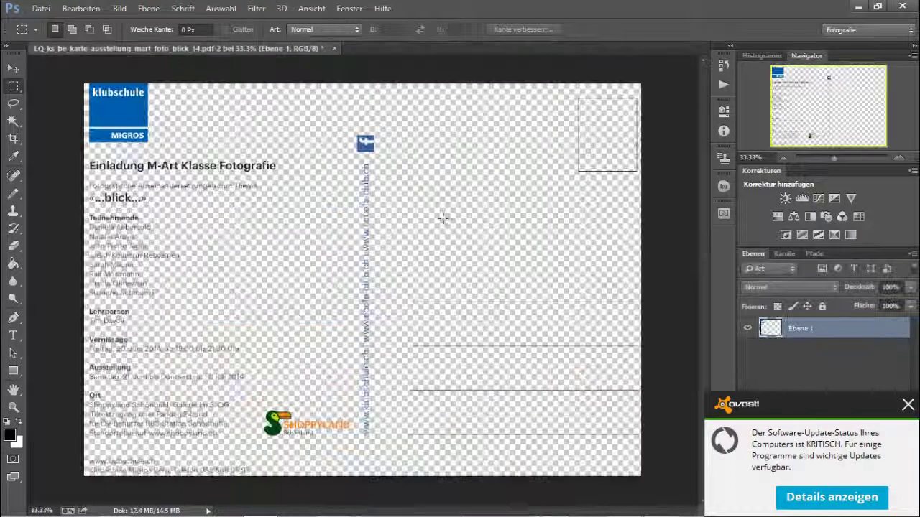
left_click(906, 405)
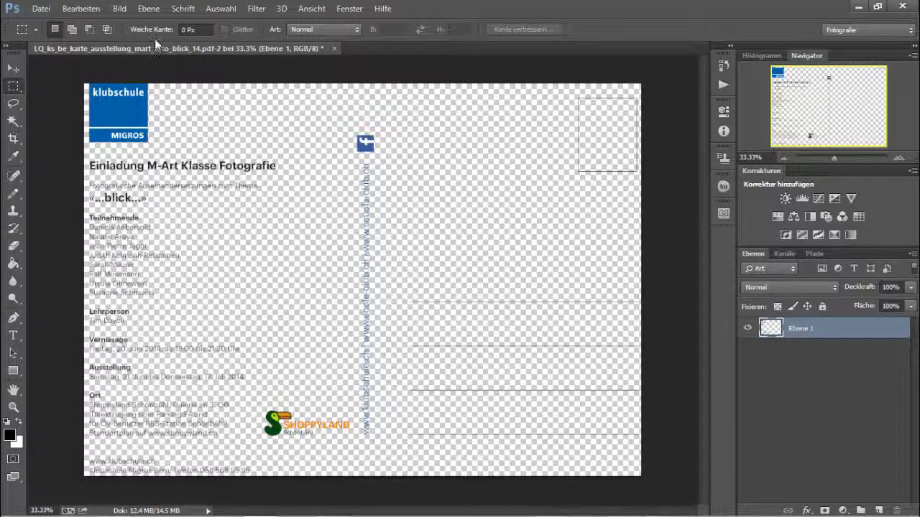
Flatten the postcard back onto white and resize it to 960 px wide (960 × 676), viewing at 100%.
left_click(151, 9)
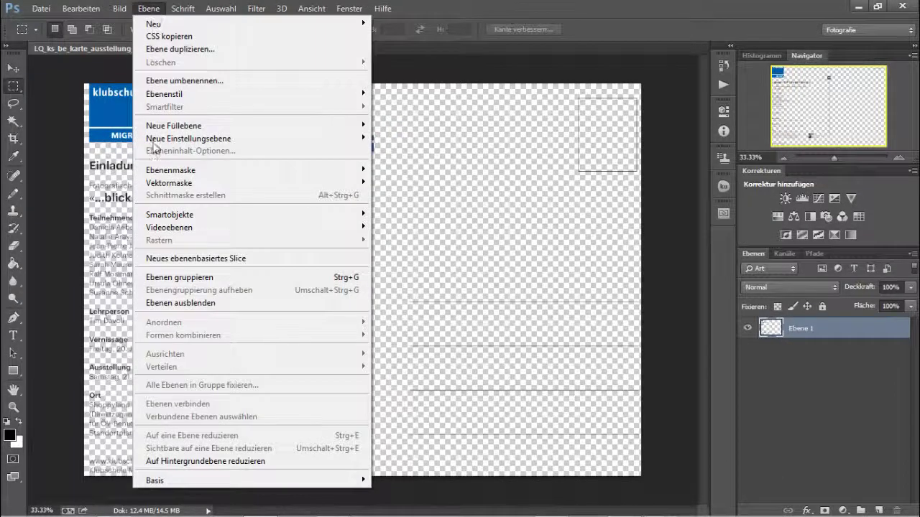
left_click(241, 461)
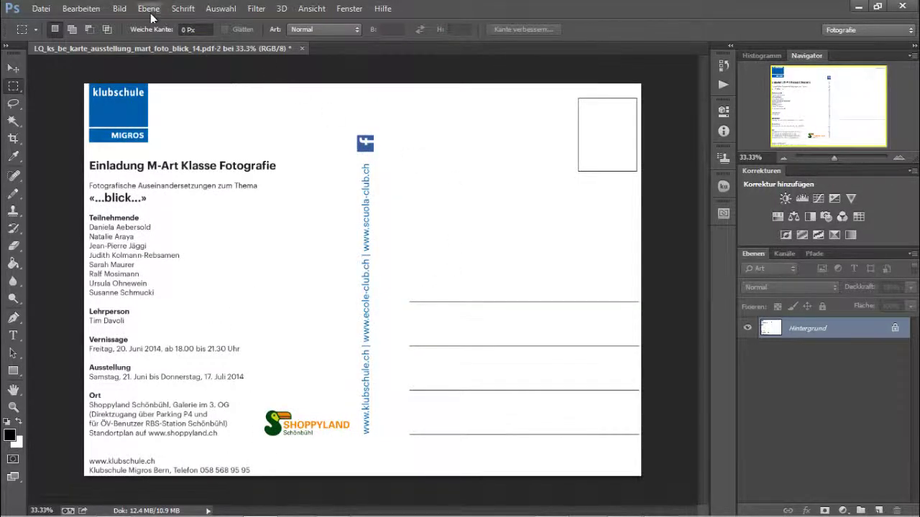
left_click(116, 13)
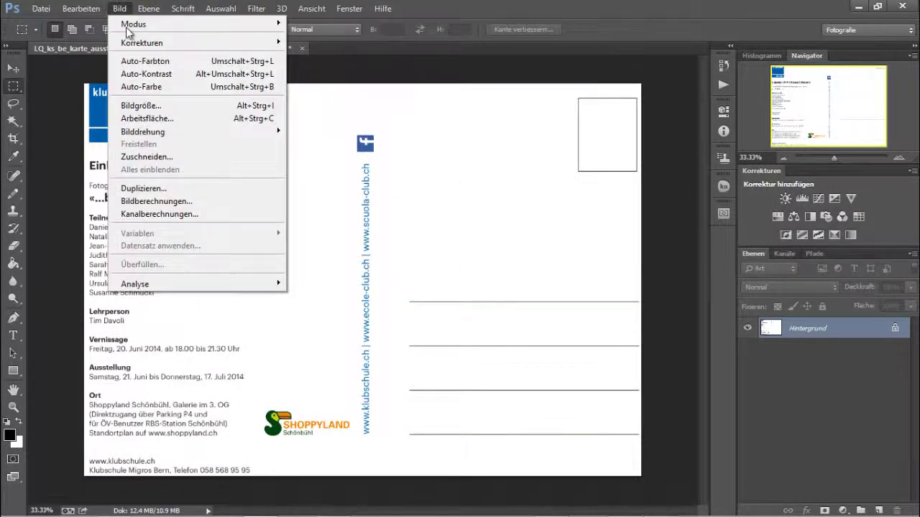
left_click(159, 106)
type("9")
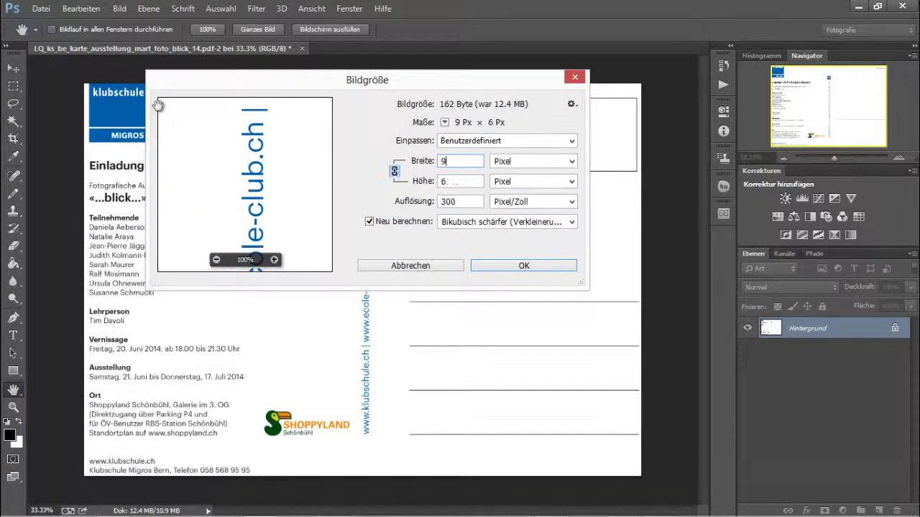
type("60")
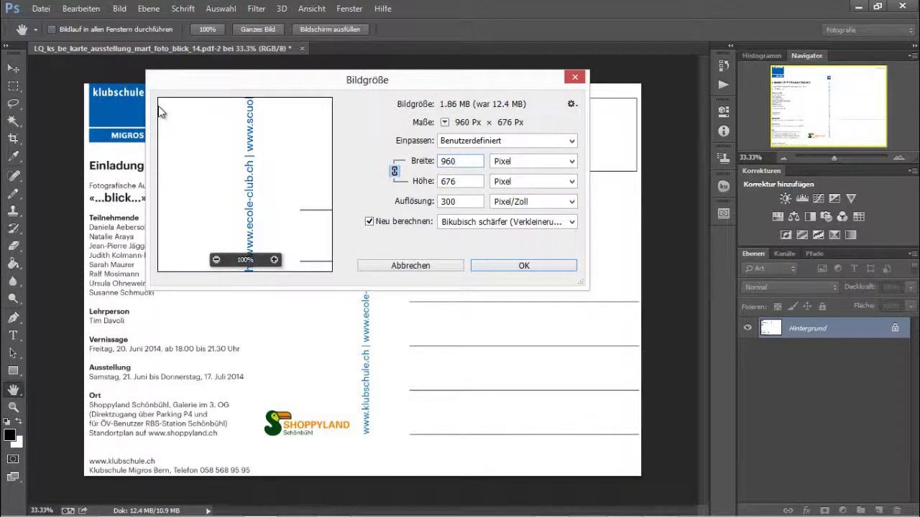
key("Return")
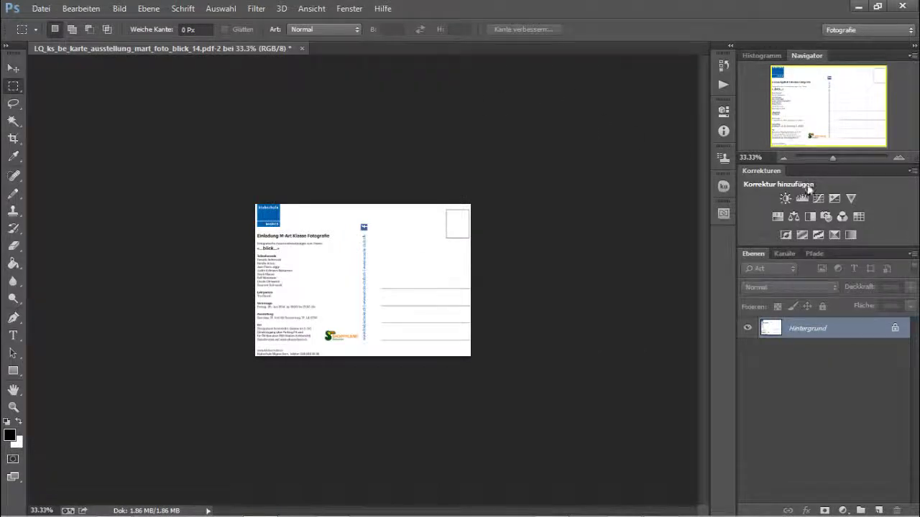
left_click_drag(834, 157, 842, 156)
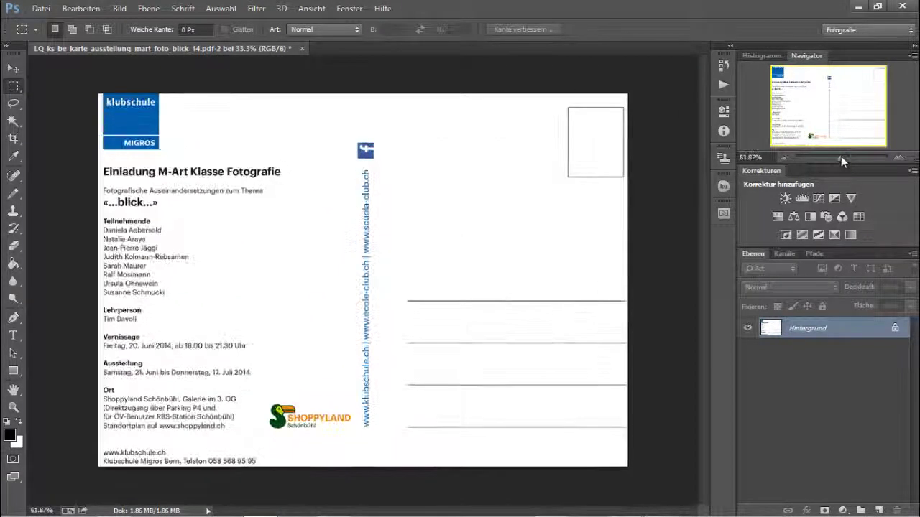
key("ctrl+1")
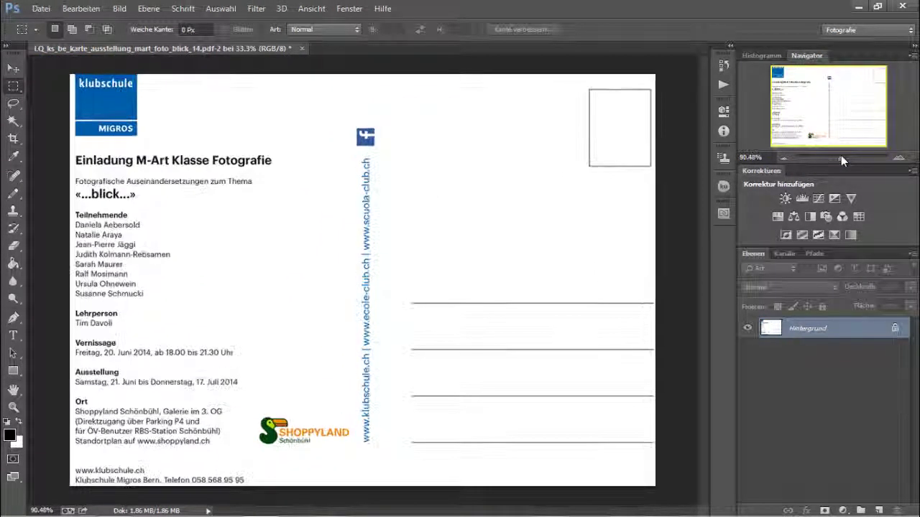
left_click(844, 157)
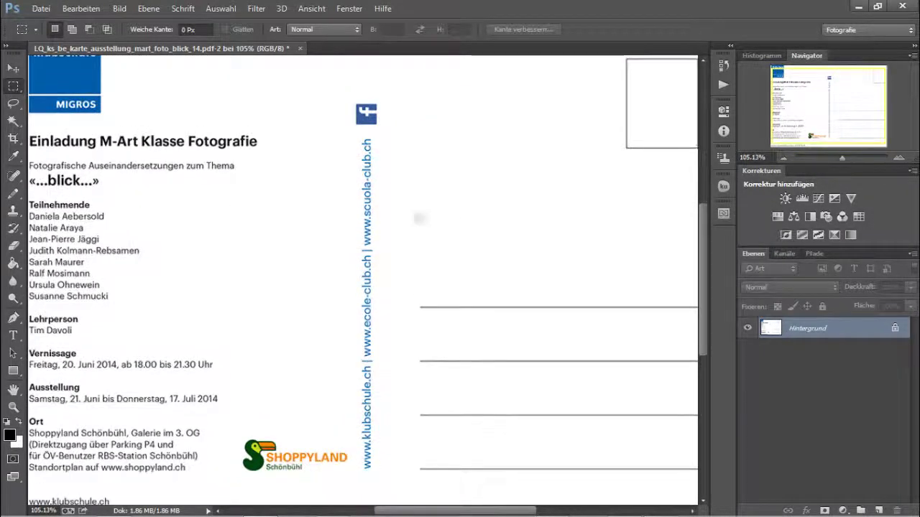
Reapply the last Unscharf maskieren filter to the back page with the cover's settings.
left_click(254, 9)
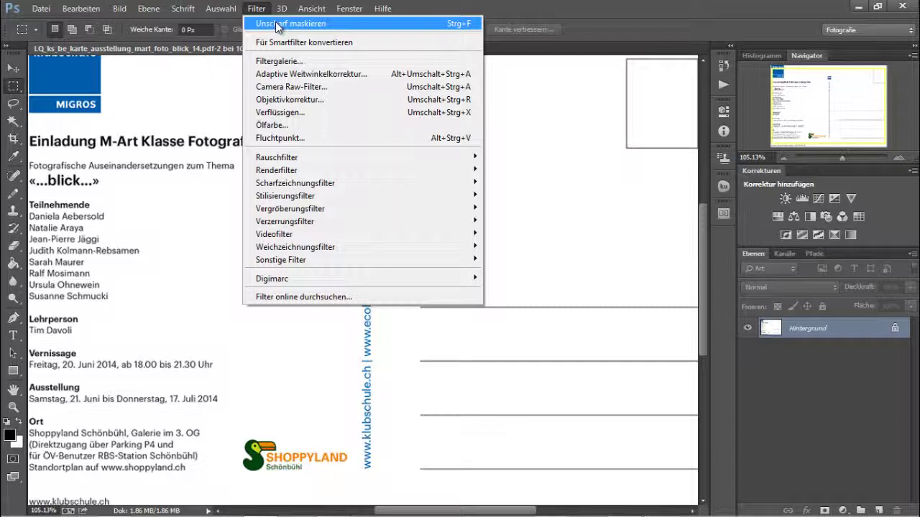
key("Escape")
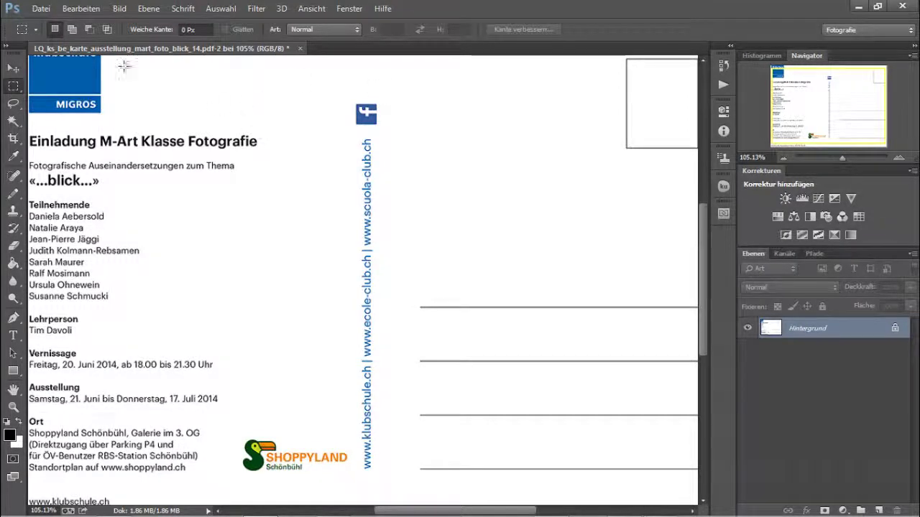
left_click(38, 9)
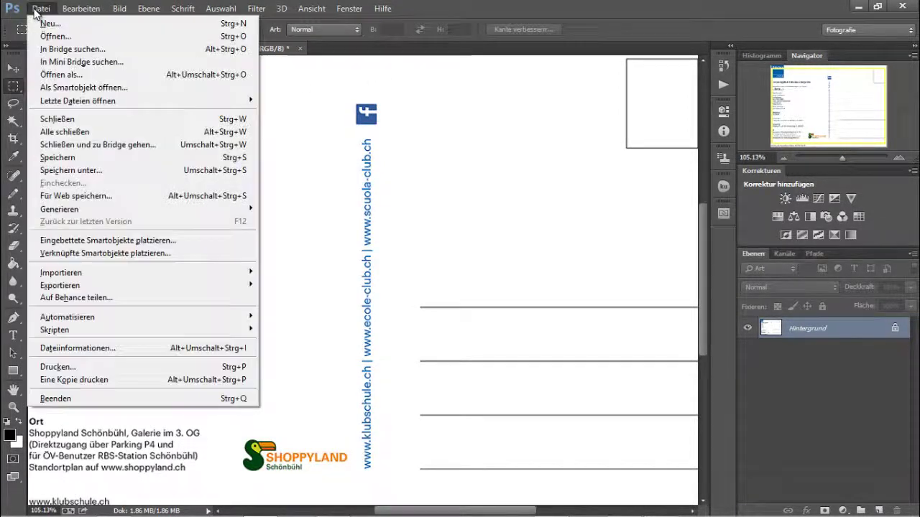
Save the back page for web as vernissage_m-art_blick_2.jpg, then close it without saving.
left_click(76, 195)
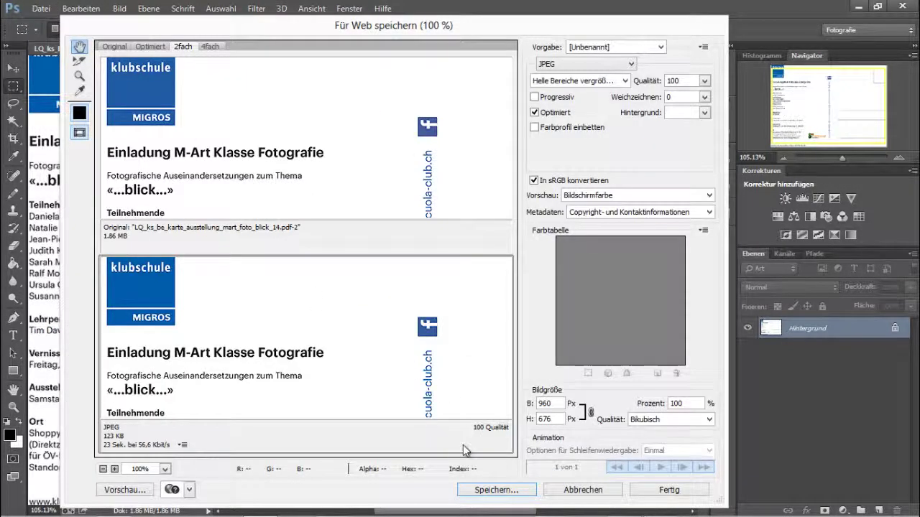
left_click(515, 491)
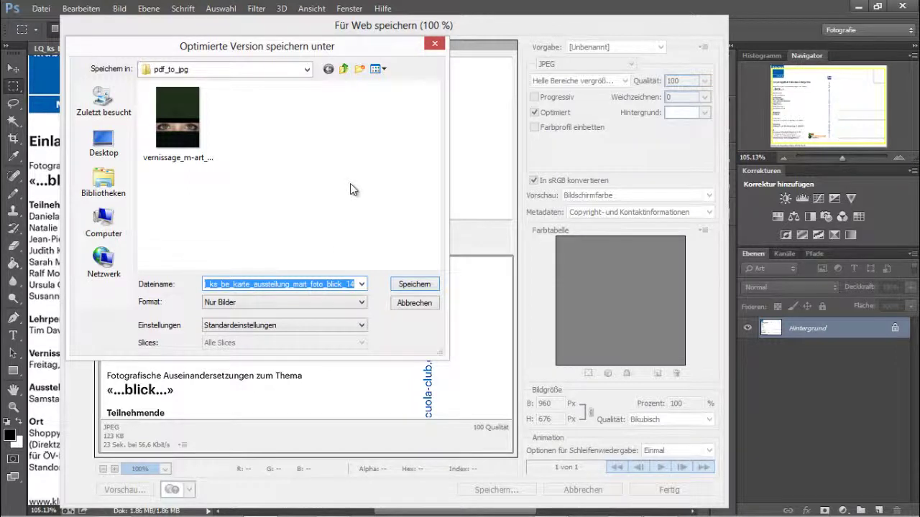
type("v")
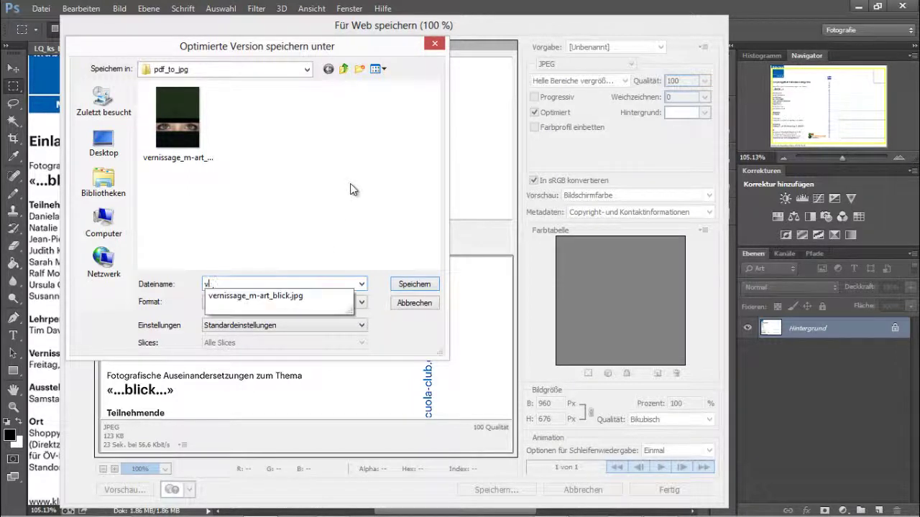
type("er")
key("Down")
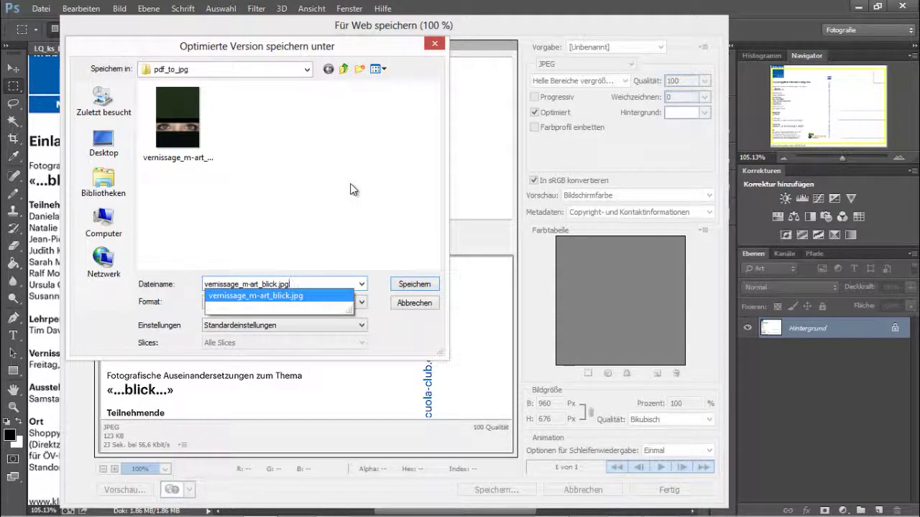
key("Left")
key("Left")
key("Left")
key("Left")
type("_")
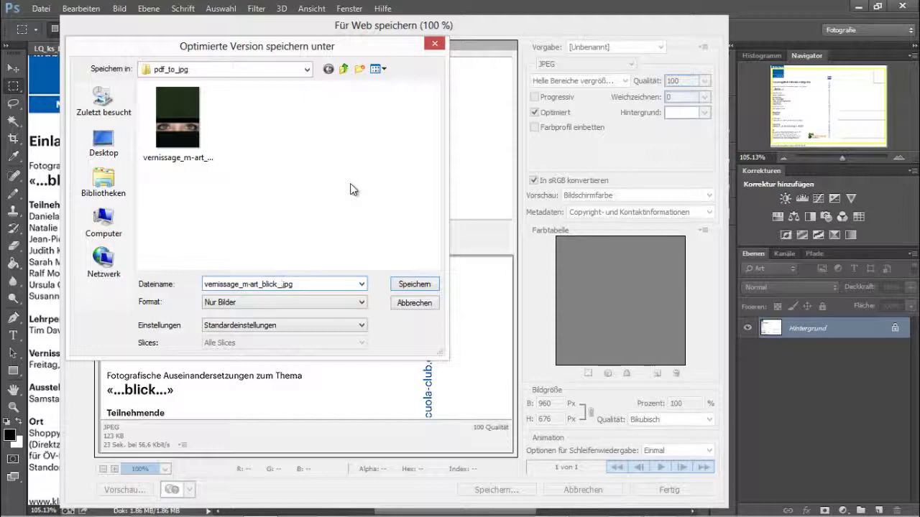
type("2")
key("Return")
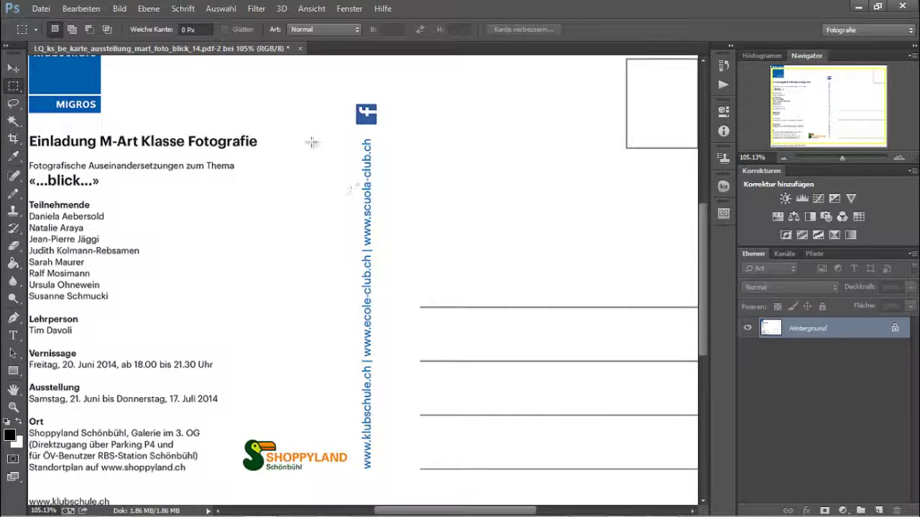
left_click(301, 48)
left_click(443, 216)
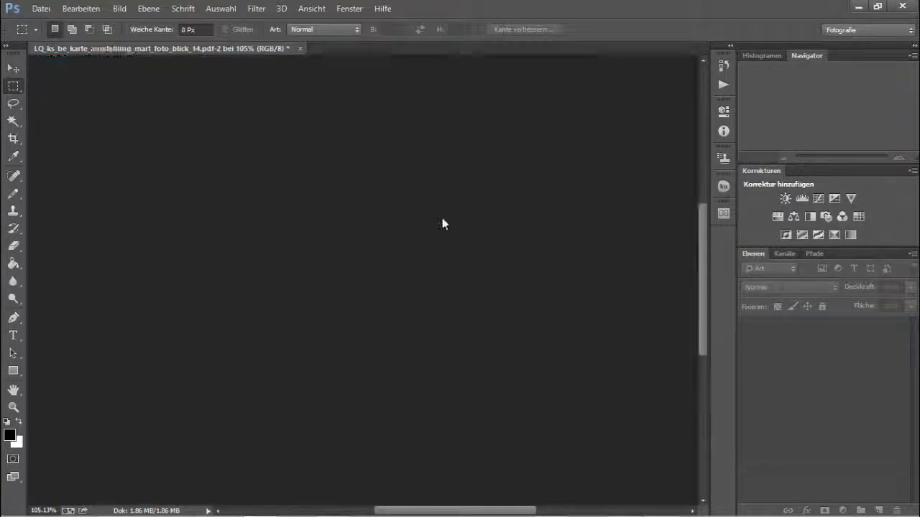
In Bridge's pdf_to_jpg folder, flip between the PDF's two preview pages.
left_click(332, 503)
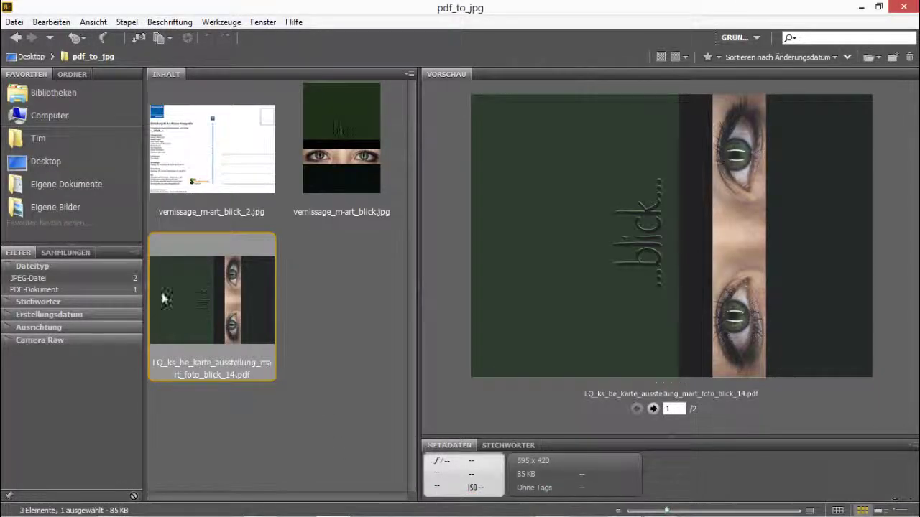
left_click(653, 408)
left_click(637, 409)
left_click(652, 408)
Preview the front and back JPEGs, showing the 960 × 676 back page full screen.
left_click(337, 151)
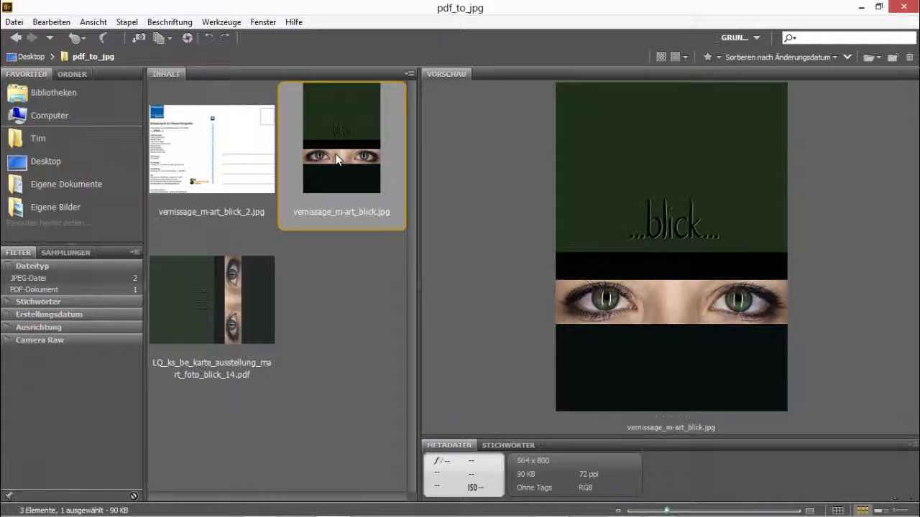
left_click(221, 180)
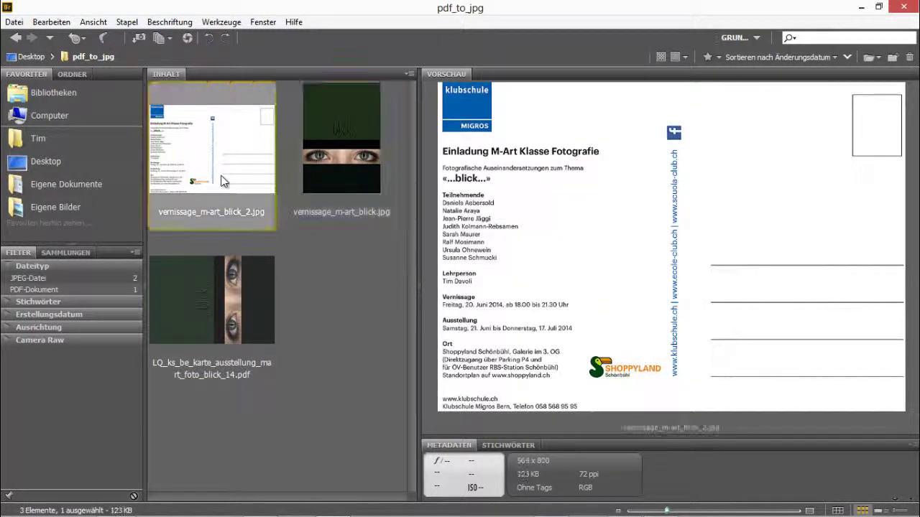
key("space")
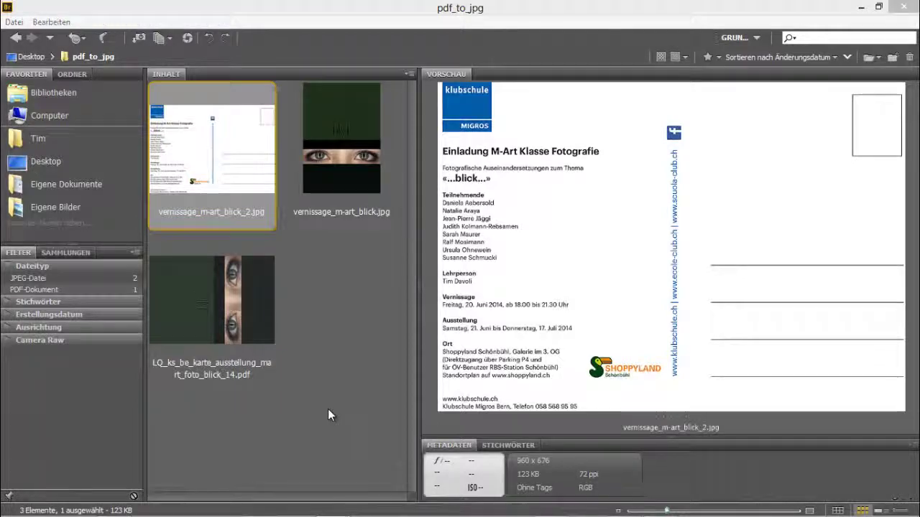